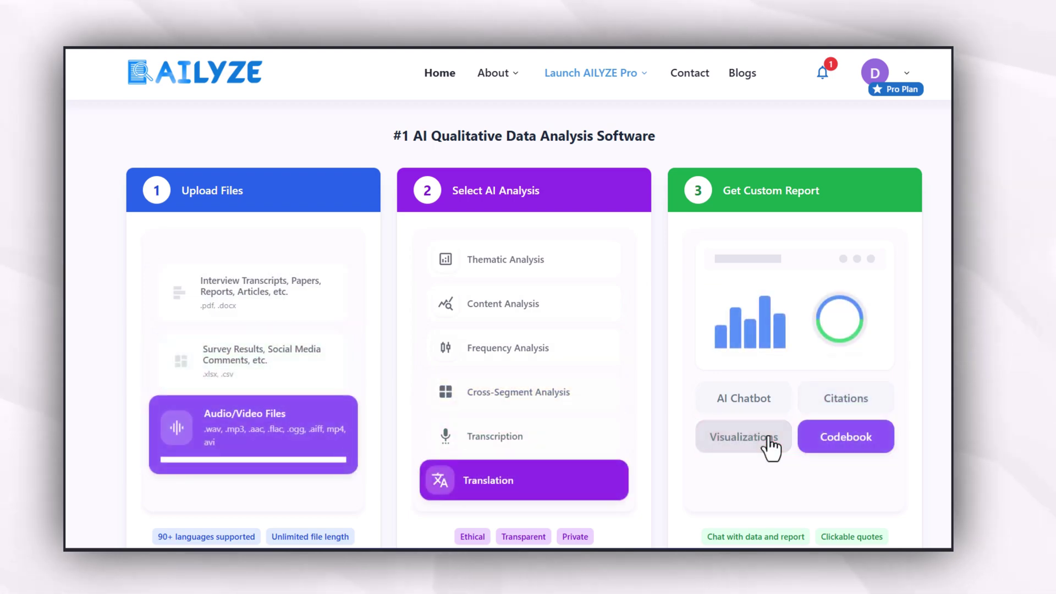
- Scroll the Launch AILYZE Pro page down to the Select Analysis Option cards
{"action": "scroll", "coordinate": [949, 302], "scroll_direction": "down", "scroll_amount": 5}
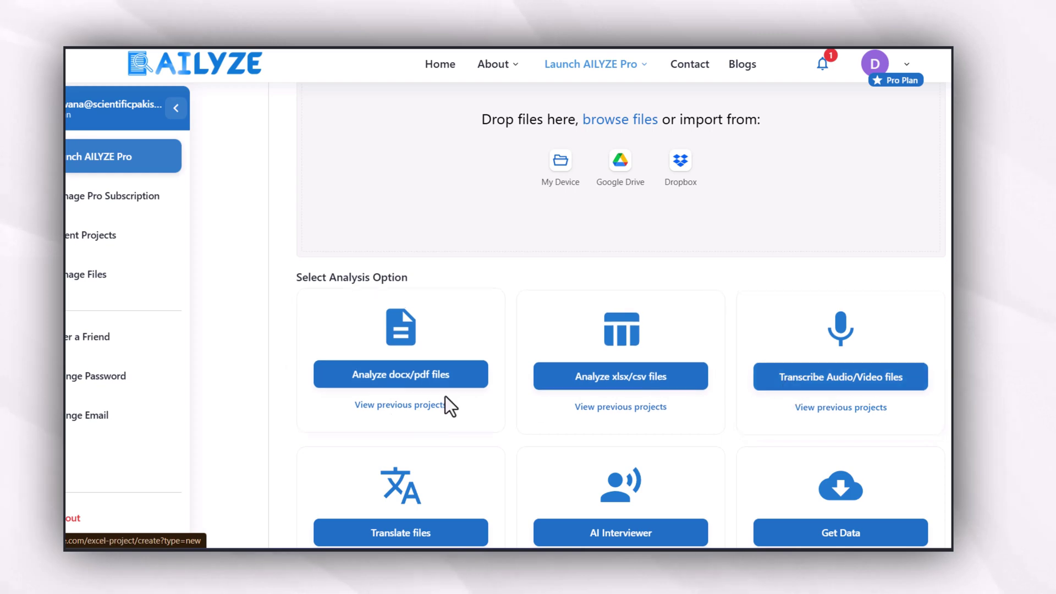
{"action": "scroll", "coordinate": [443, 405], "scroll_direction": "down", "scroll_amount": 3}
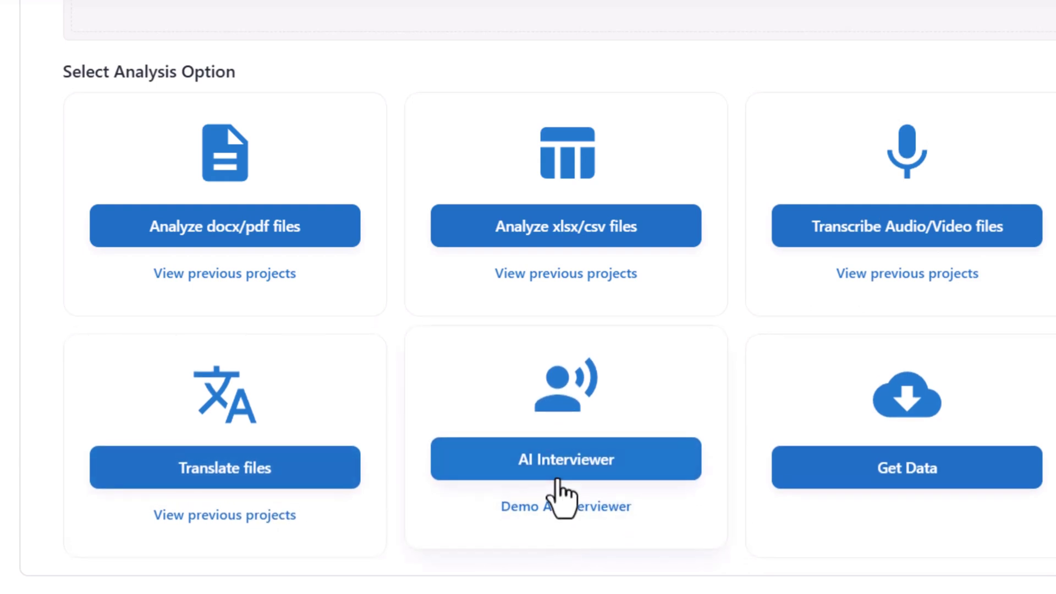
{"action": "scroll", "coordinate": [253, 214], "scroll_direction": "up", "scroll_amount": 2}
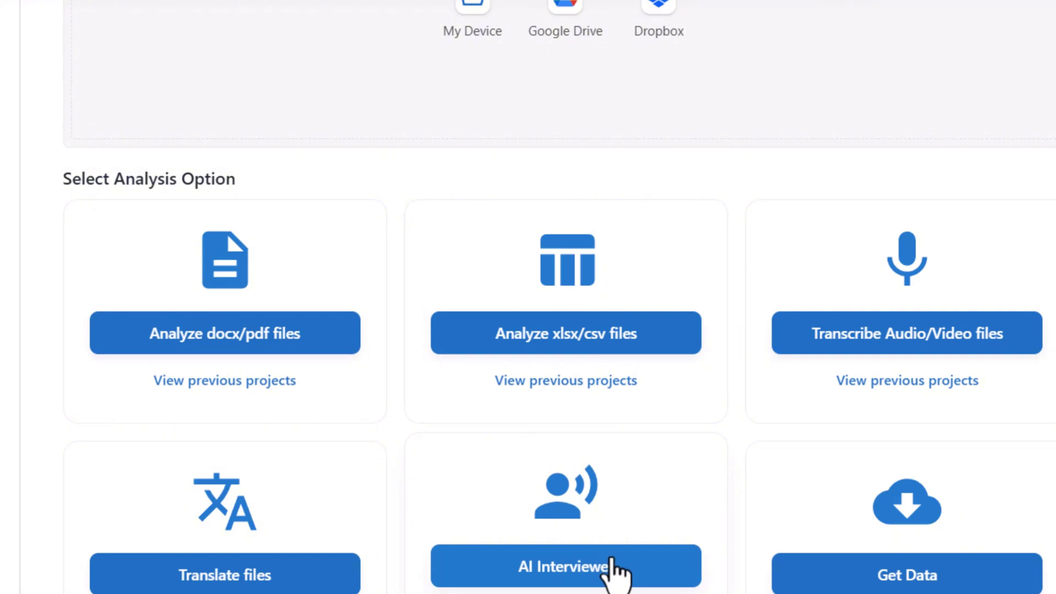
{"action": "scroll", "coordinate": [523, 420], "scroll_direction": "up", "scroll_amount": 8}
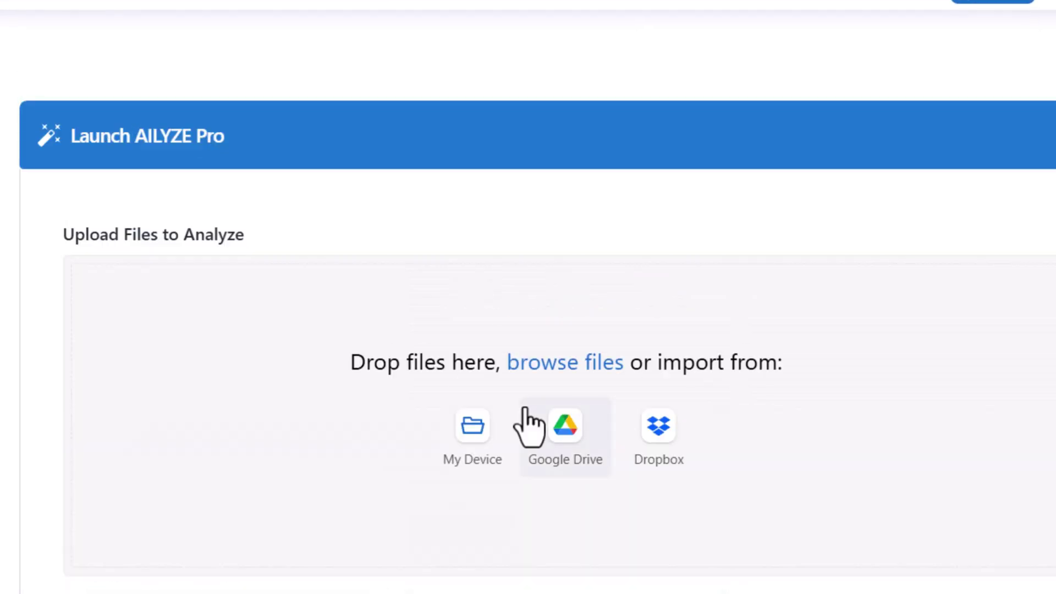
{"action": "scroll", "coordinate": [528, 427], "scroll_direction": "down", "scroll_amount": 10}
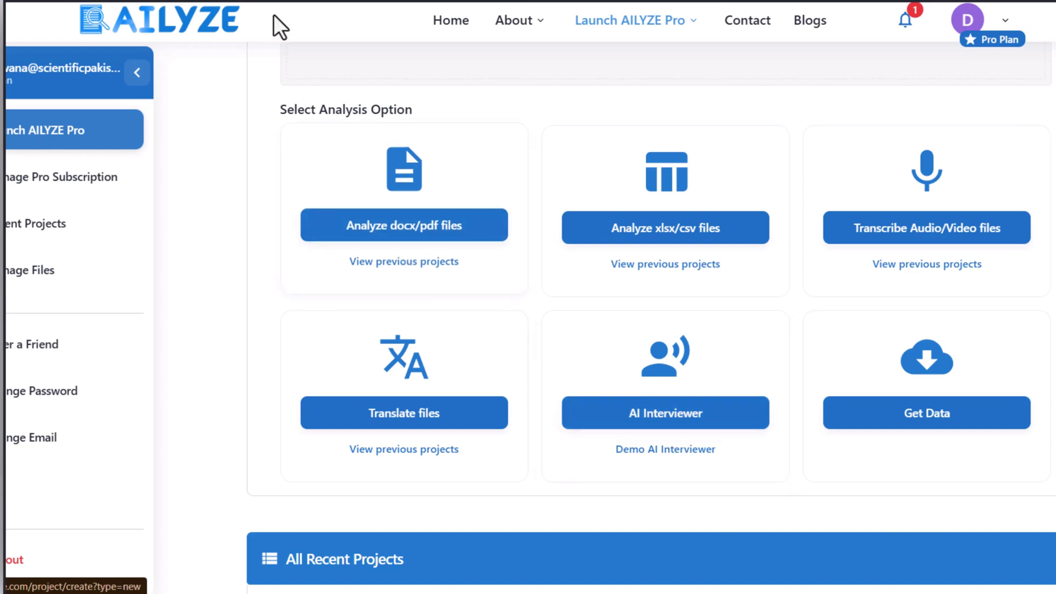
- Start a docx/pdf analysis and upload the Table 1, Table 2 and Table 3 PDFs
{"action": "left_click", "coordinate": [416, 234]}
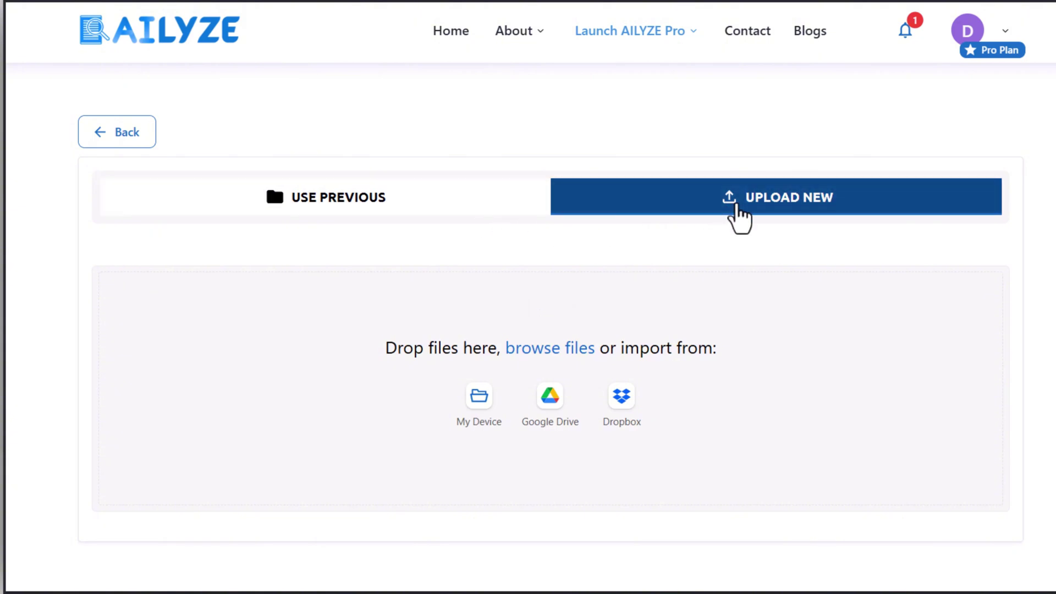
{"action": "left_click", "coordinate": [737, 208]}
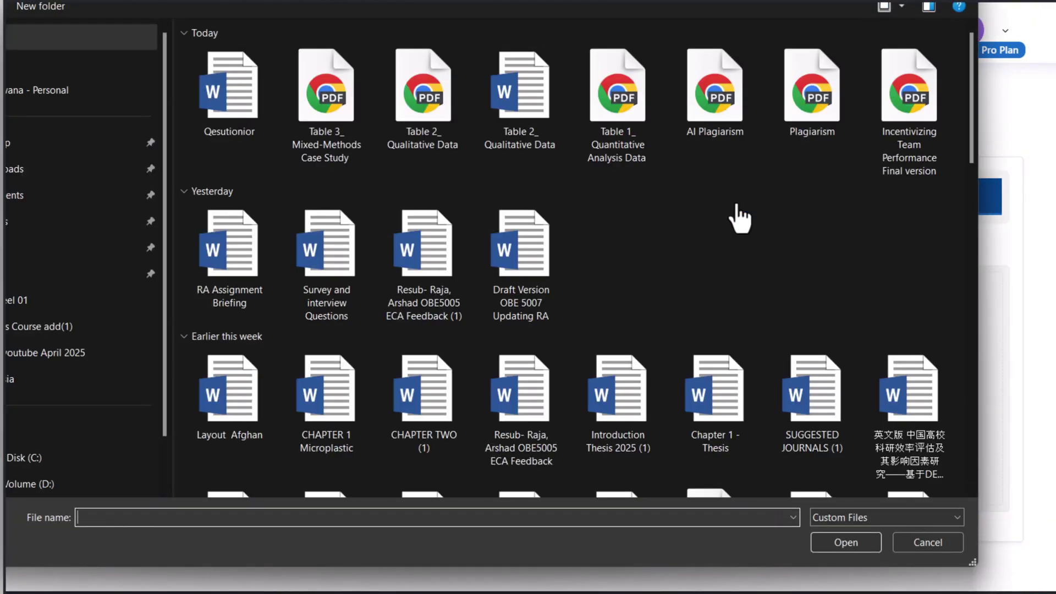
{"action": "left_click", "coordinate": [326, 88]}
{"action": "left_click", "coordinate": [423, 88], "text": "ctrl"}
{"action": "left_click", "coordinate": [617, 88], "text": "ctrl"}
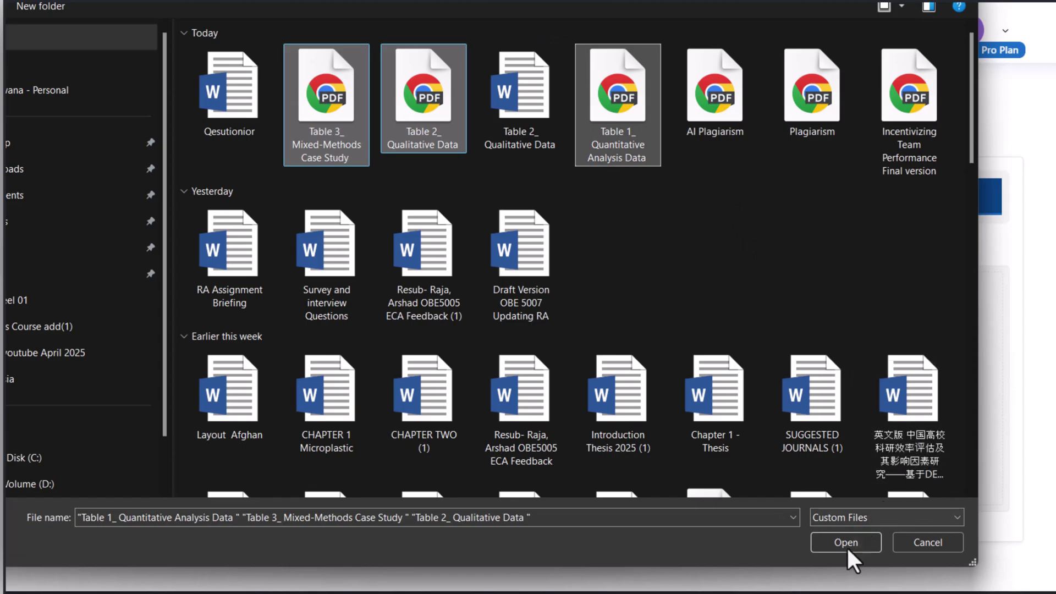
{"action": "left_click", "coordinate": [846, 542]}
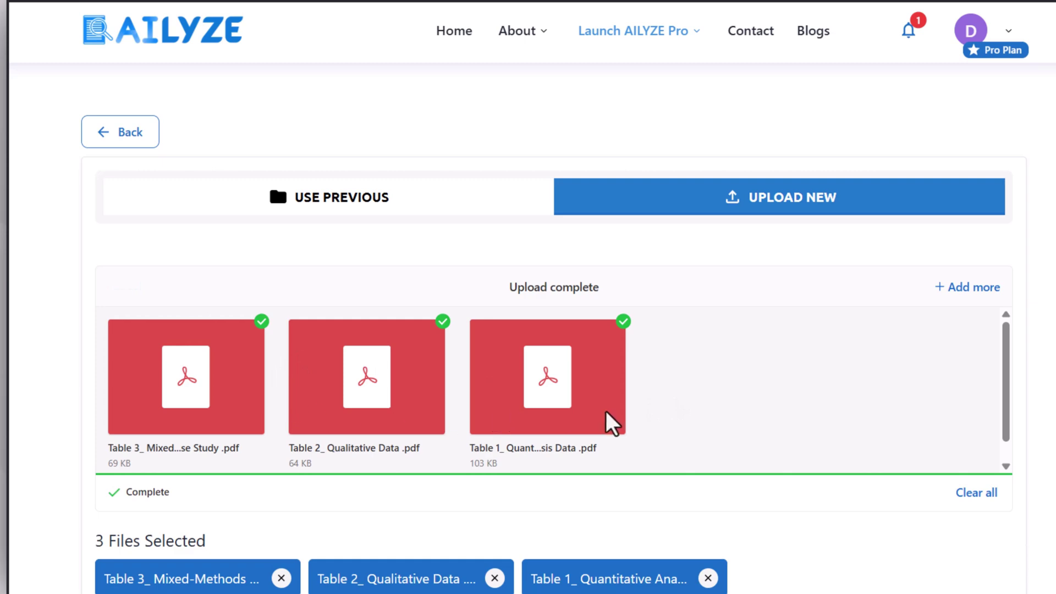
{"action": "scroll", "coordinate": [684, 389], "scroll_direction": "down", "scroll_amount": 6}
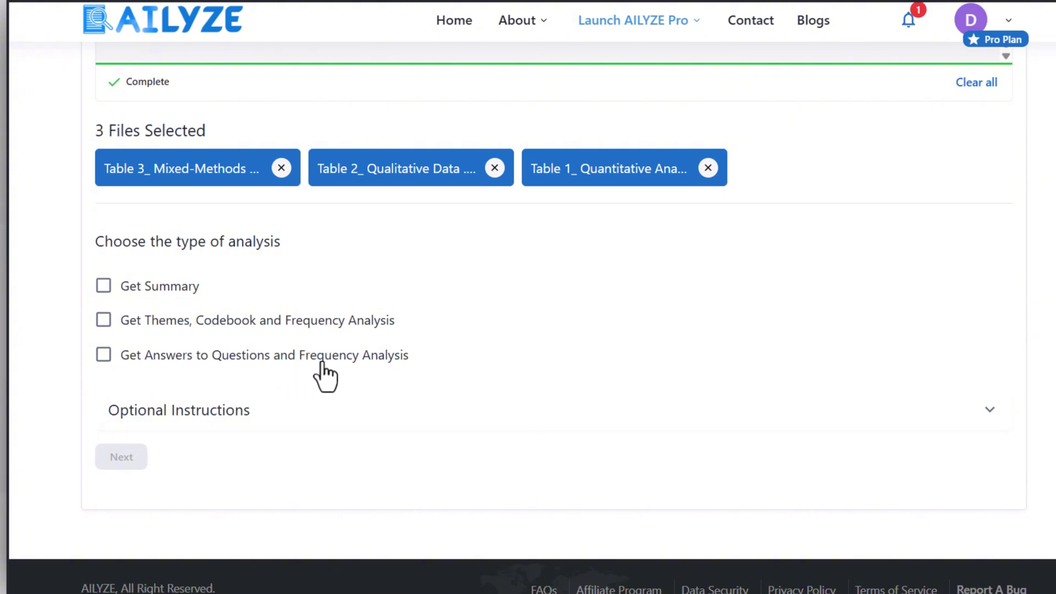
- Select Summary, Themes, Answers and Compare across Segments, then save AI-generated themes
{"action": "left_click", "coordinate": [103, 285]}
{"action": "left_click", "coordinate": [103, 320]}
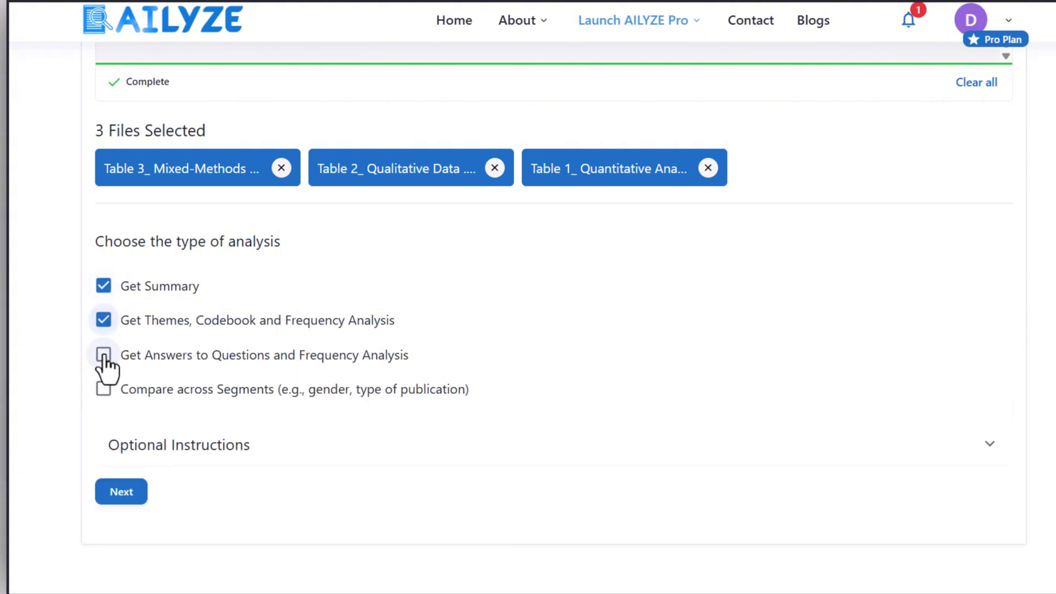
{"action": "left_click", "coordinate": [103, 355]}
{"action": "left_click", "coordinate": [113, 381]}
{"action": "left_click", "coordinate": [130, 474]}
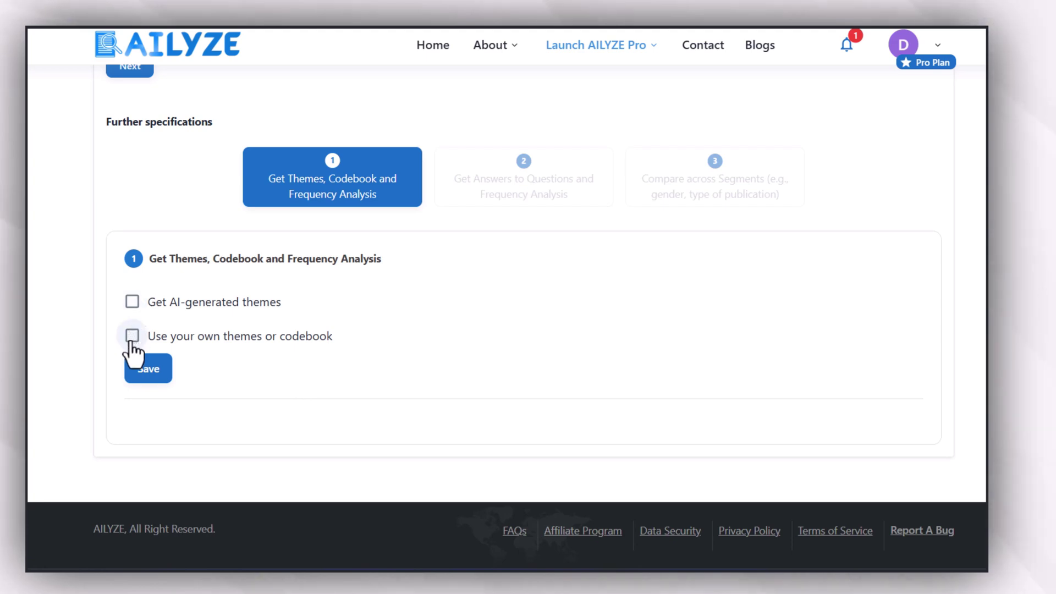
{"action": "left_click", "coordinate": [159, 378]}
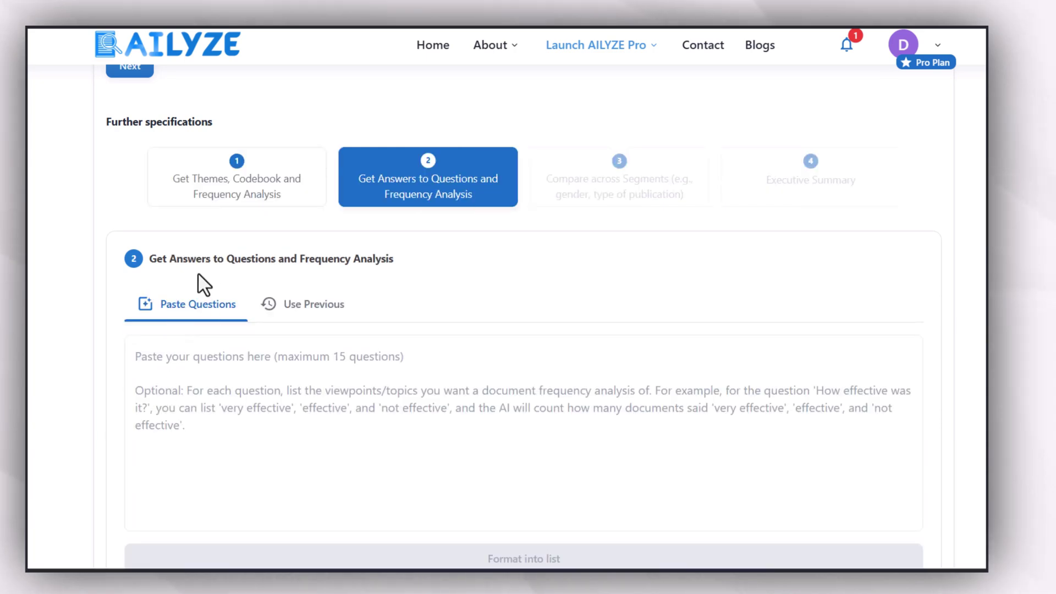
- Paste the 2023 most significant IT initiative question as a list and save it as Question 1
{"action": "left_click", "coordinate": [248, 367]}
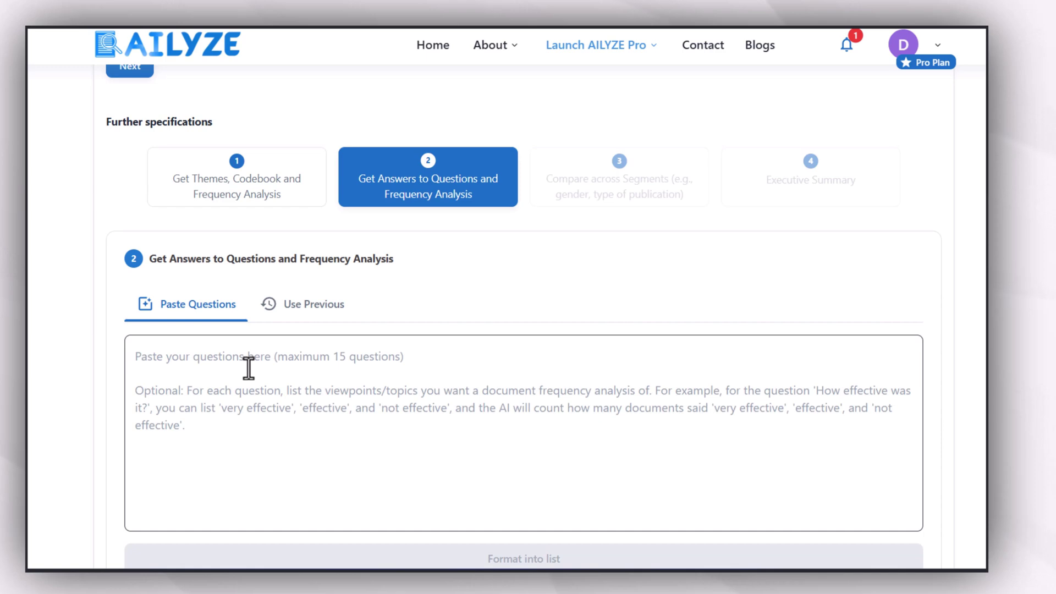
{"action": "right_click", "coordinate": [238, 385]}
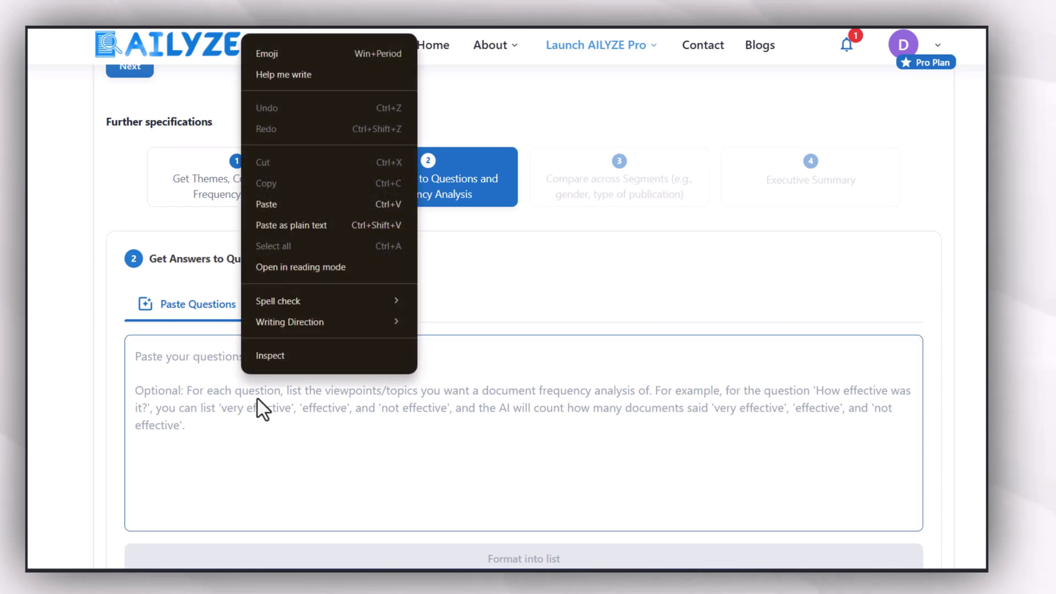
{"action": "left_click", "coordinate": [267, 205]}
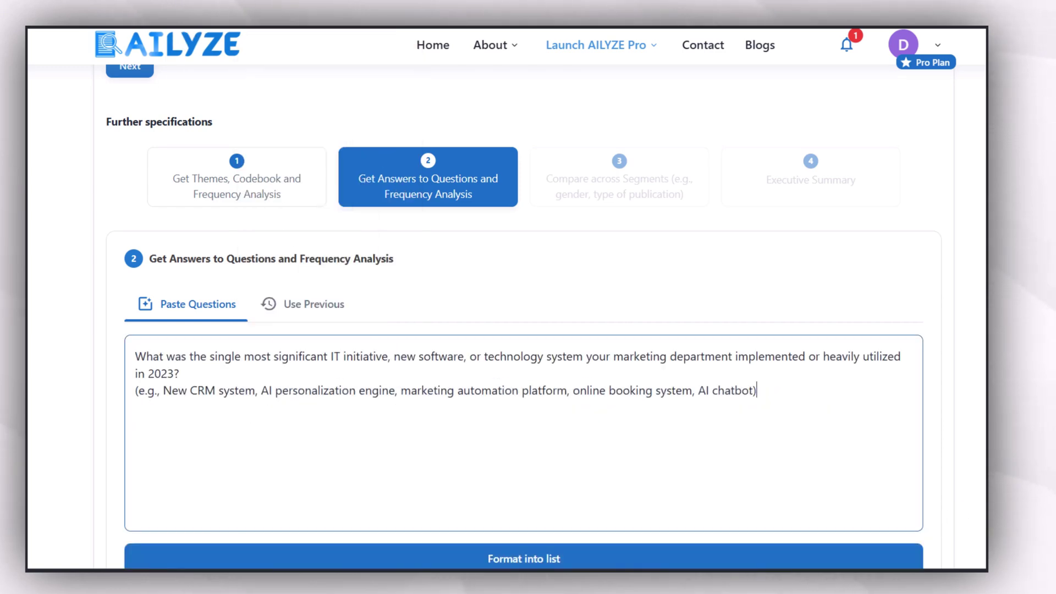
{"action": "scroll", "coordinate": [528, 484], "scroll_direction": "down", "scroll_amount": 1}
{"action": "left_click", "coordinate": [531, 491]}
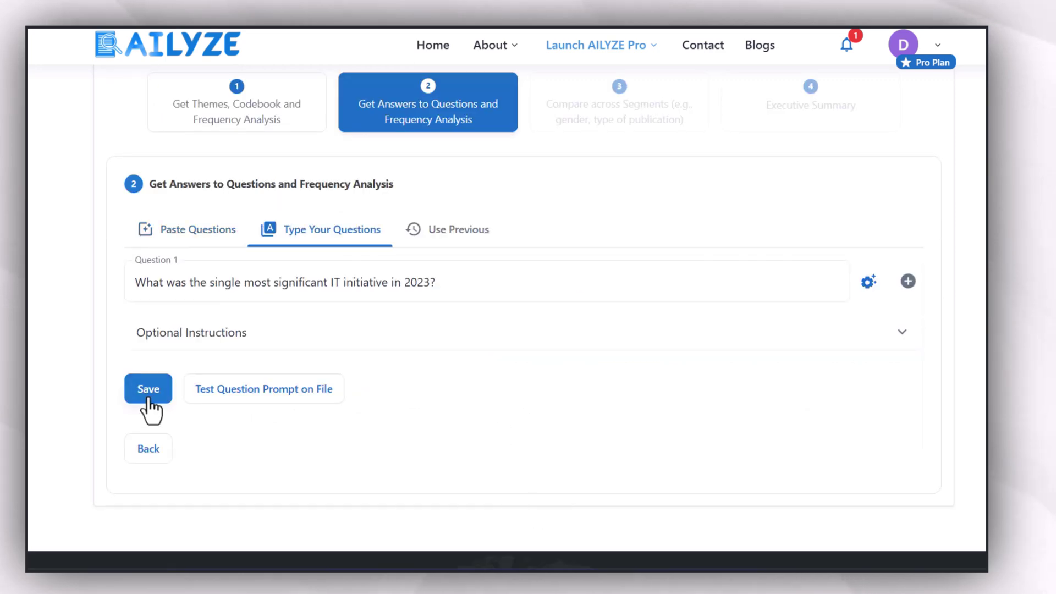
{"action": "left_click", "coordinate": [211, 346]}
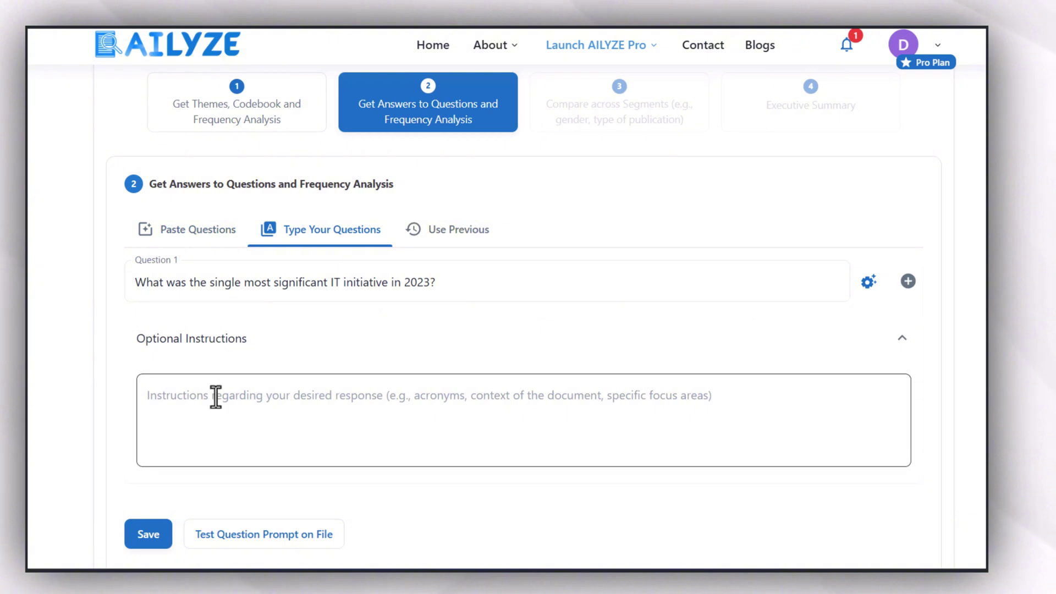
{"action": "left_click", "coordinate": [148, 536]}
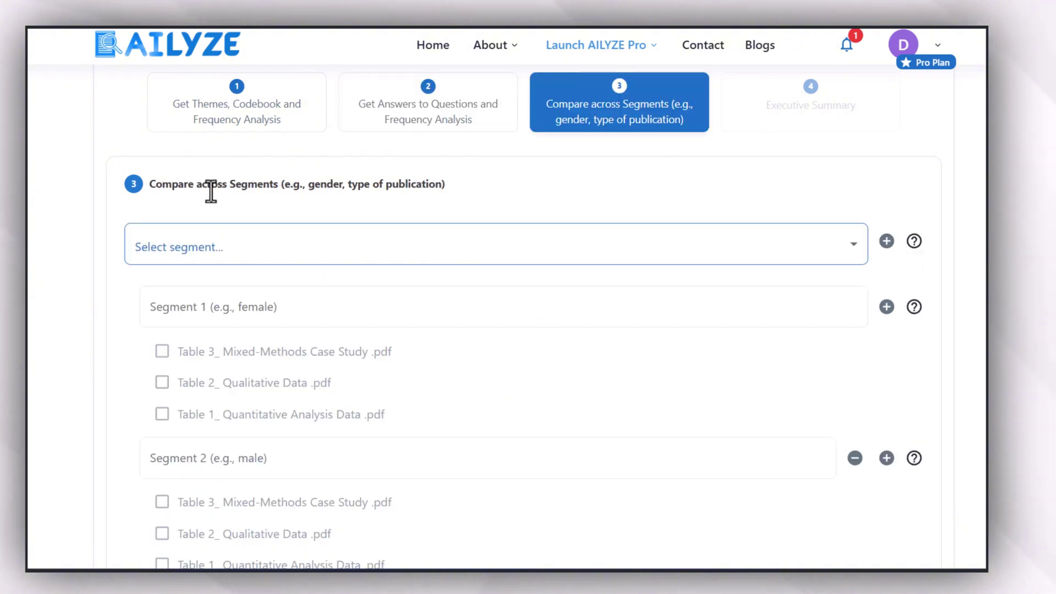
- Segment by Income Level, with Segment 1 'marketing automation platform' covering all three tables
{"action": "left_click", "coordinate": [213, 261]}
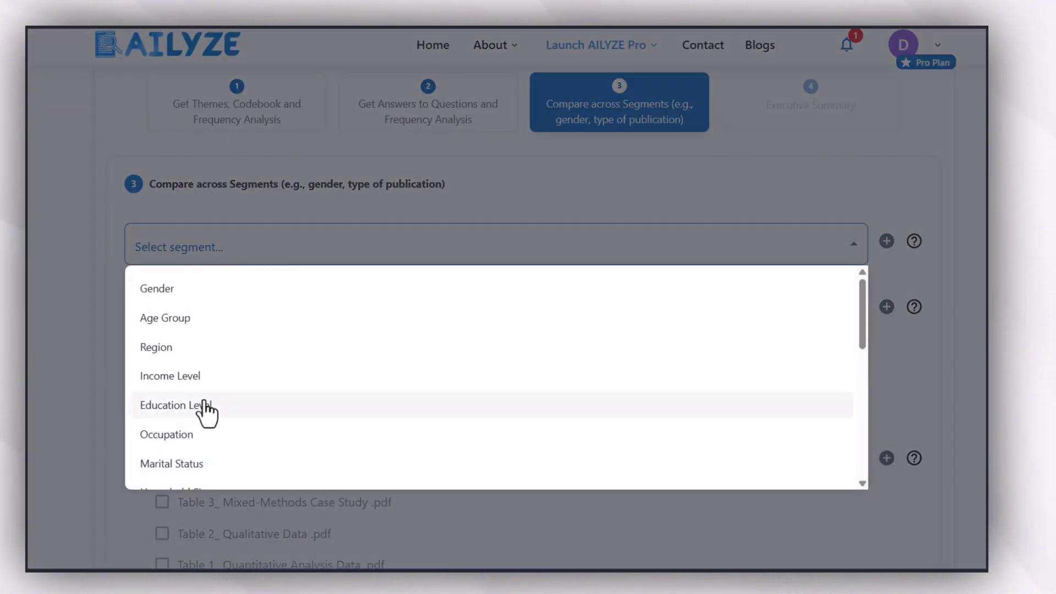
{"action": "scroll", "coordinate": [193, 454], "scroll_direction": "down", "scroll_amount": 1}
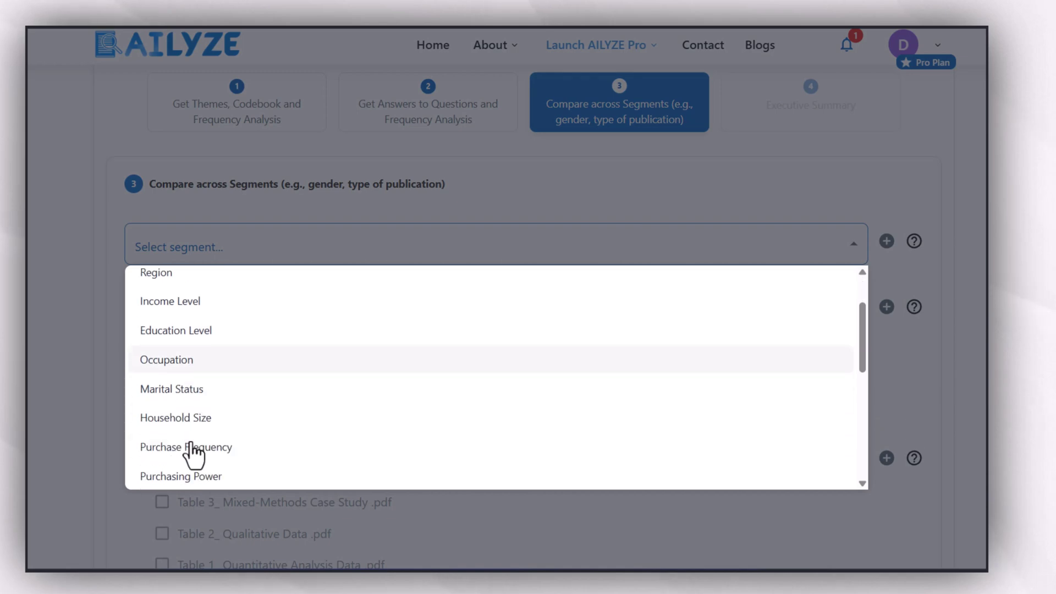
{"action": "left_click", "coordinate": [213, 302]}
{"action": "left_click_drag", "start_coordinate": [346, 183], "coordinate": [426, 183]}
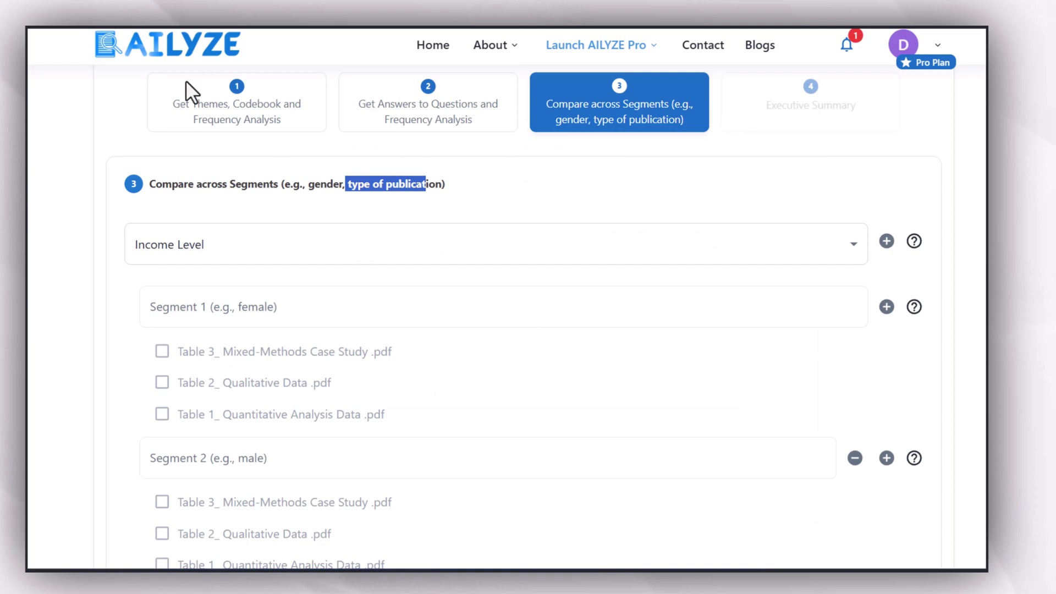
{"action": "left_click", "coordinate": [207, 305]}
{"action": "right_click", "coordinate": [208, 305]}
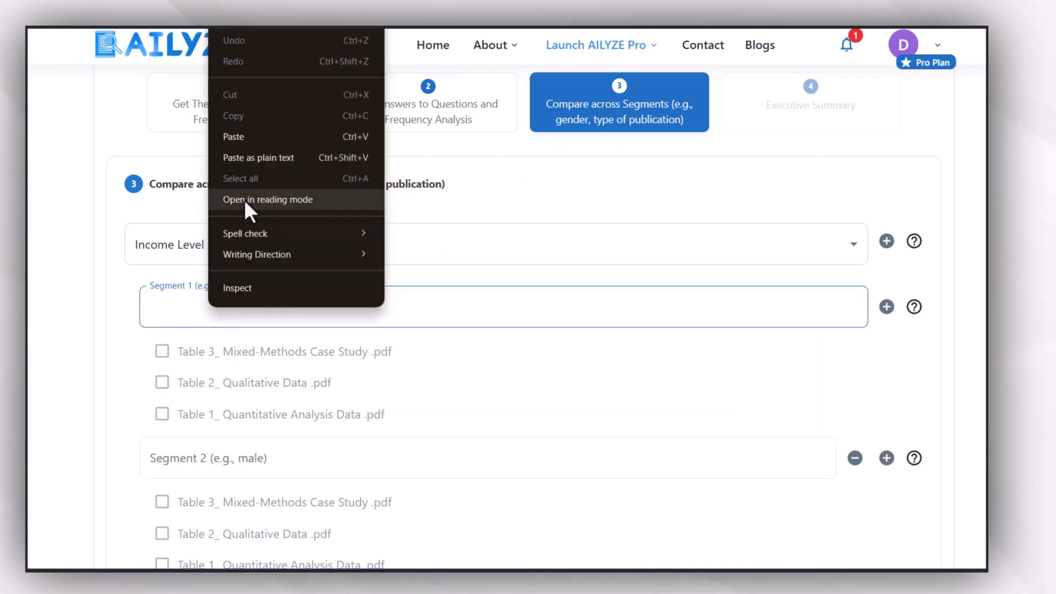
{"action": "left_click", "coordinate": [242, 138]}
{"action": "left_click", "coordinate": [161, 351]}
{"action": "left_click", "coordinate": [162, 382]}
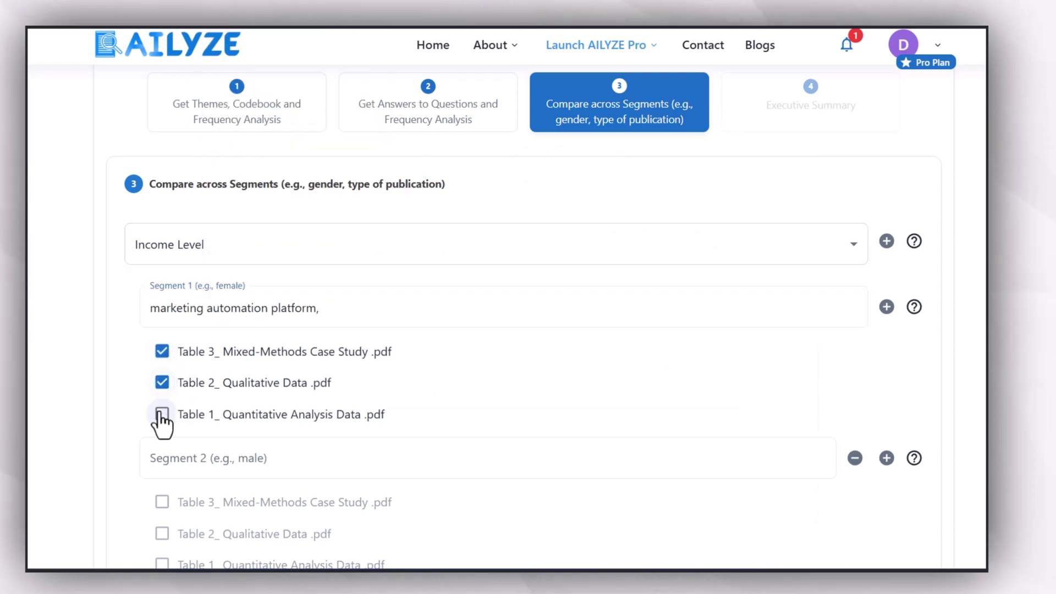
{"action": "left_click", "coordinate": [162, 416]}
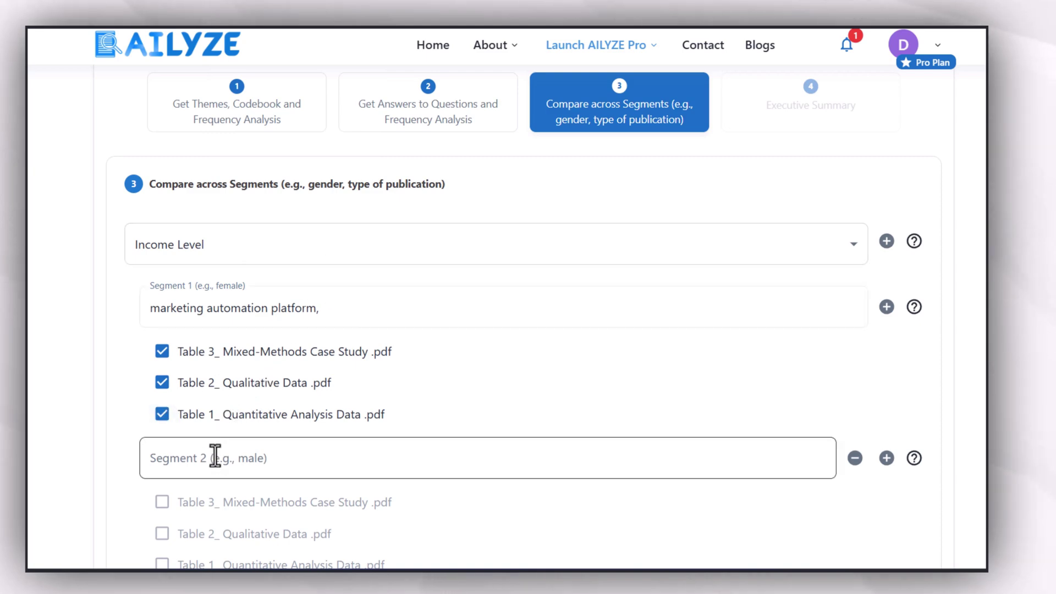
- Add Segment 2 'online booking system' covering all three tables and save the comparison
{"action": "scroll", "coordinate": [235, 364], "scroll_direction": "down", "scroll_amount": 3}
{"action": "right_click", "coordinate": [233, 314]}
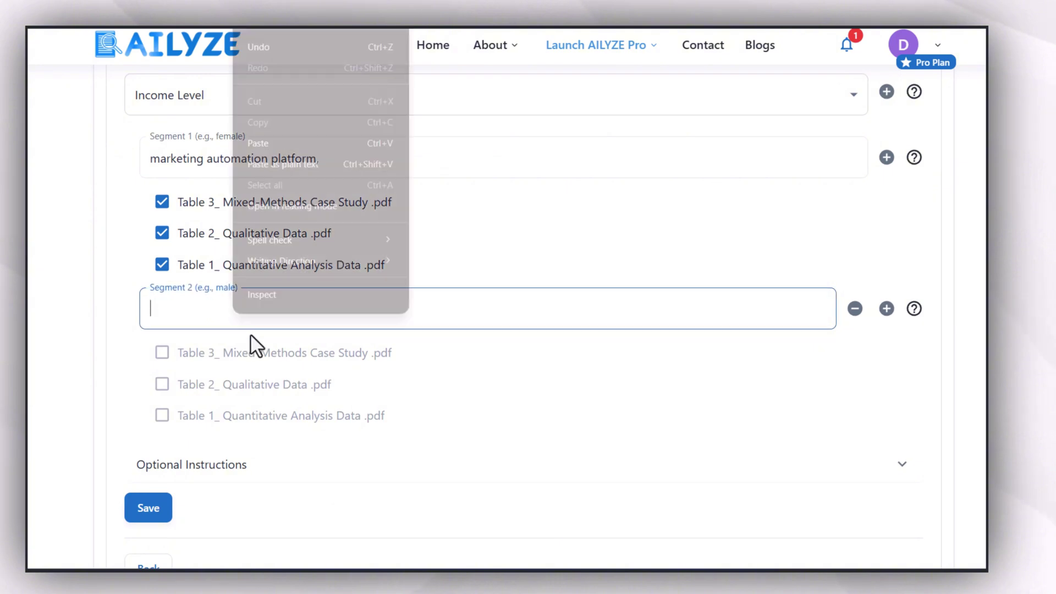
{"action": "left_click", "coordinate": [256, 164]}
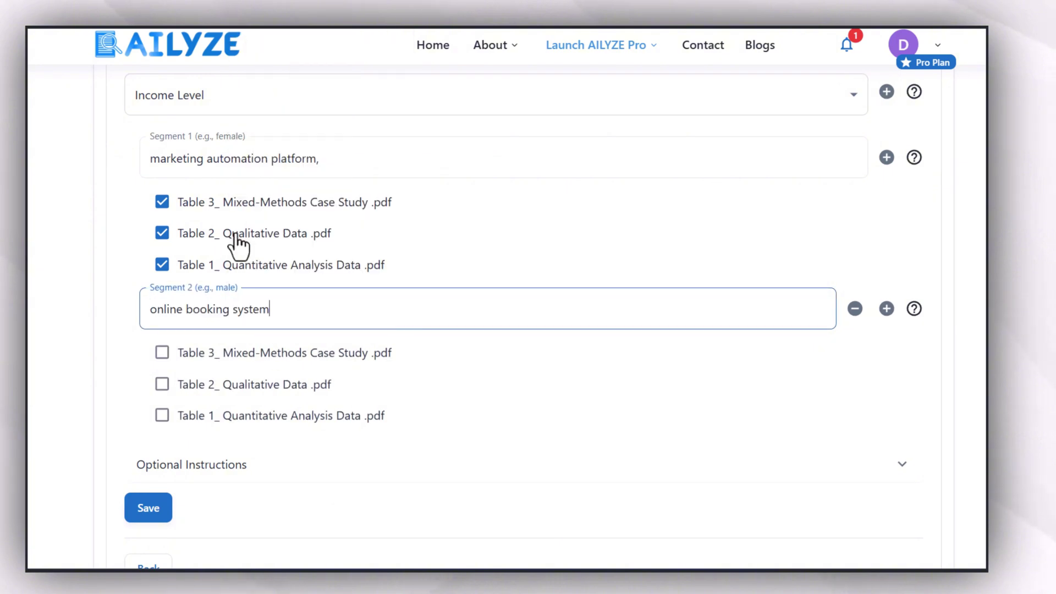
{"action": "left_click", "coordinate": [162, 352]}
{"action": "left_click", "coordinate": [161, 383]}
{"action": "left_click", "coordinate": [161, 416]}
{"action": "scroll", "coordinate": [151, 440], "scroll_direction": "down", "scroll_amount": 1}
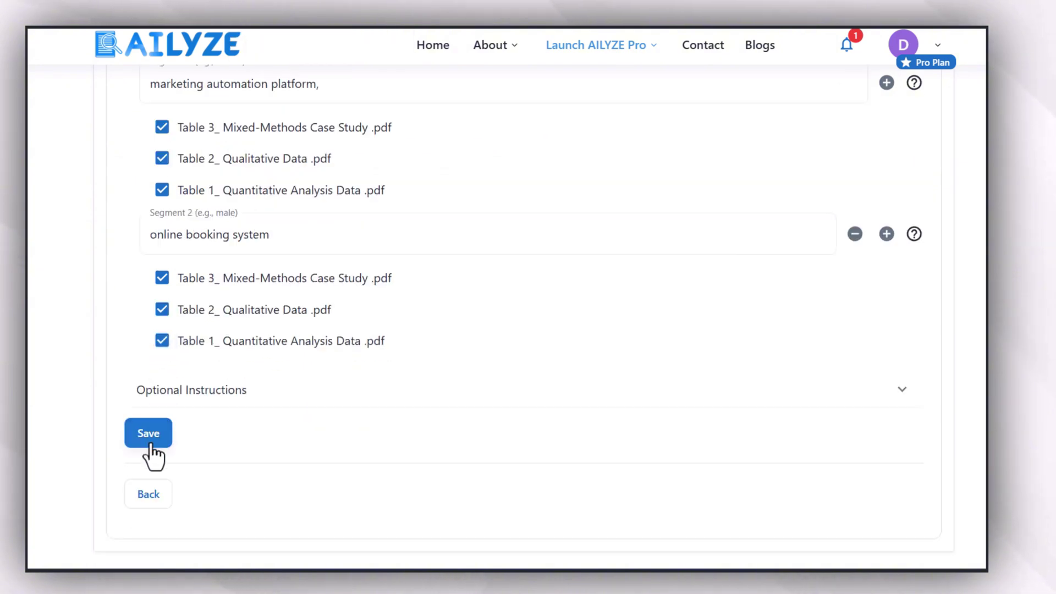
{"action": "left_click", "coordinate": [149, 439]}
- Review the executive summary instructions and finish the project for processing
{"action": "scroll", "coordinate": [324, 319], "scroll_direction": "down", "scroll_amount": 3}
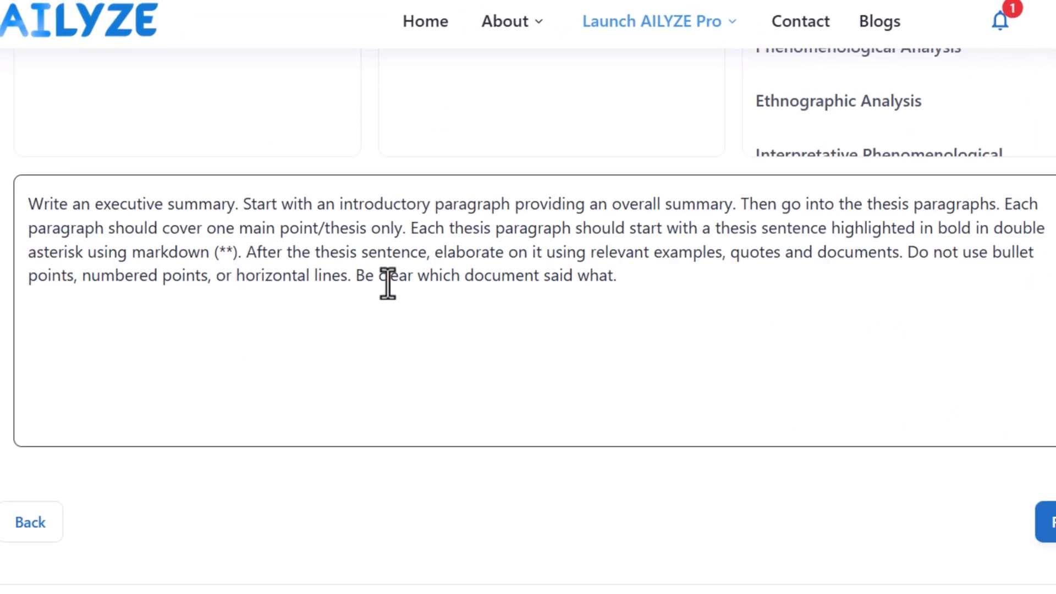
{"action": "scroll", "coordinate": [391, 313], "scroll_direction": "up", "scroll_amount": 3}
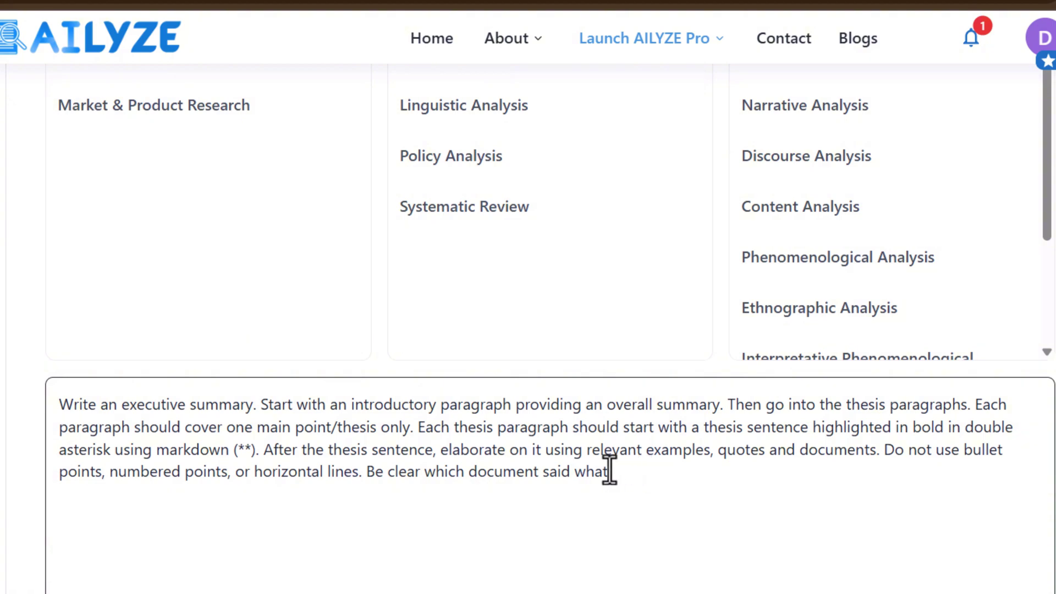
{"action": "scroll", "coordinate": [591, 471], "scroll_direction": "down", "scroll_amount": 4}
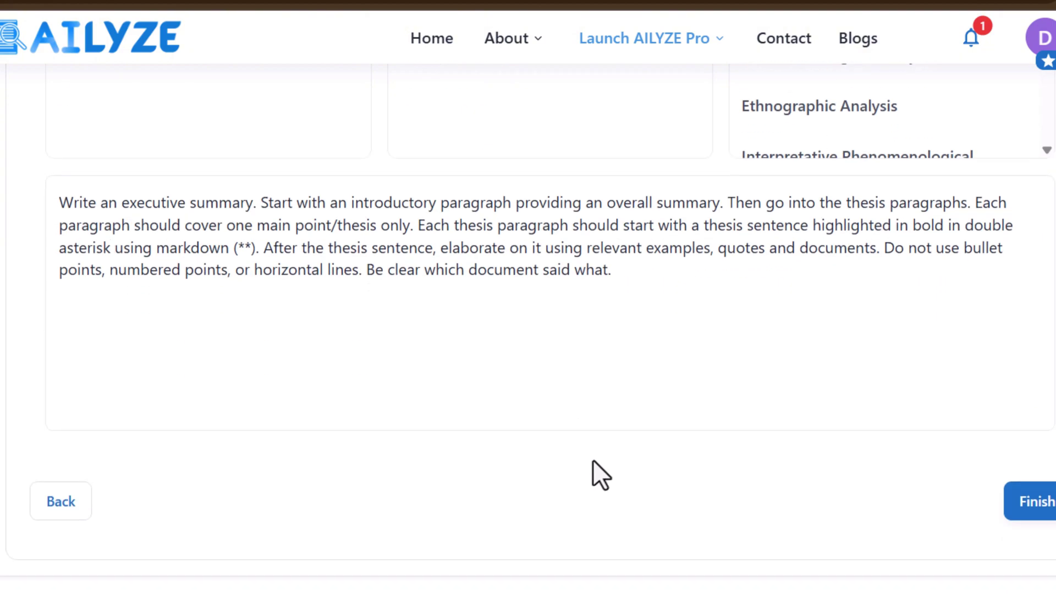
{"action": "left_click", "coordinate": [1034, 497]}
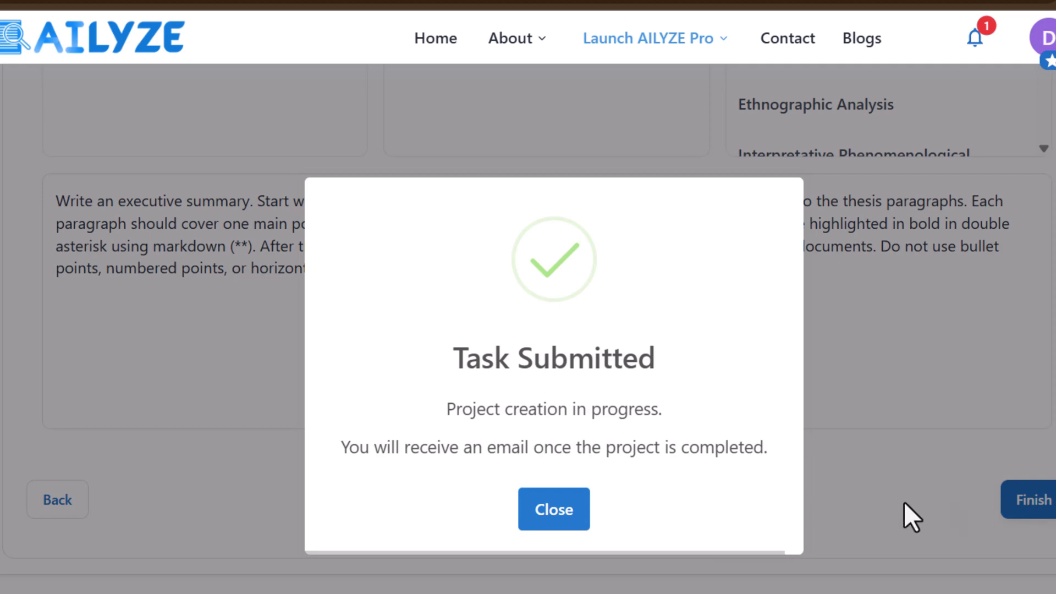
- Close the Task Submitted notice to see project 9781 processing at 0% in All Projects
{"action": "left_click", "coordinate": [586, 499]}
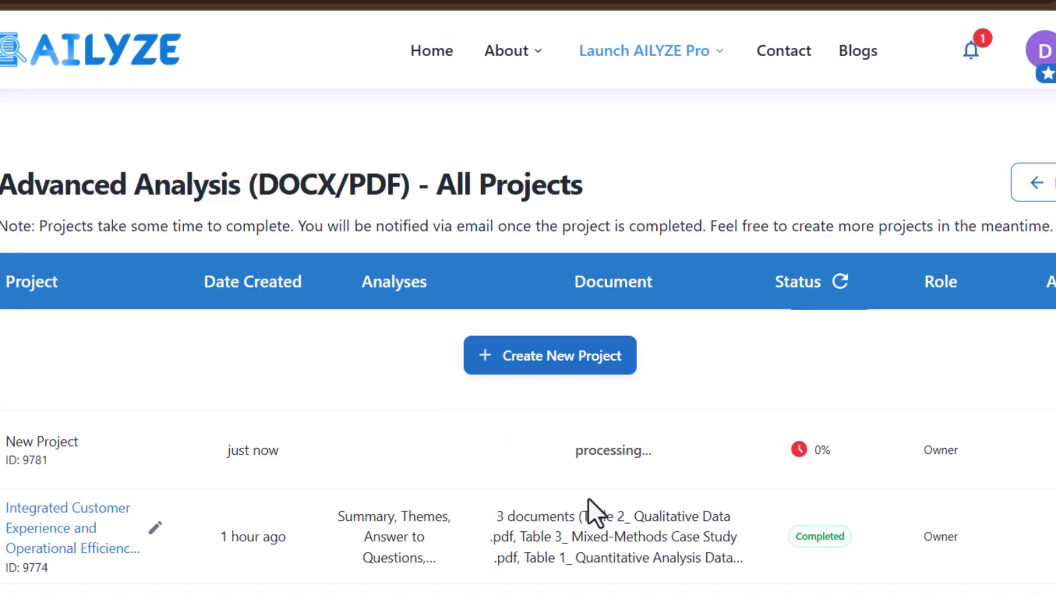